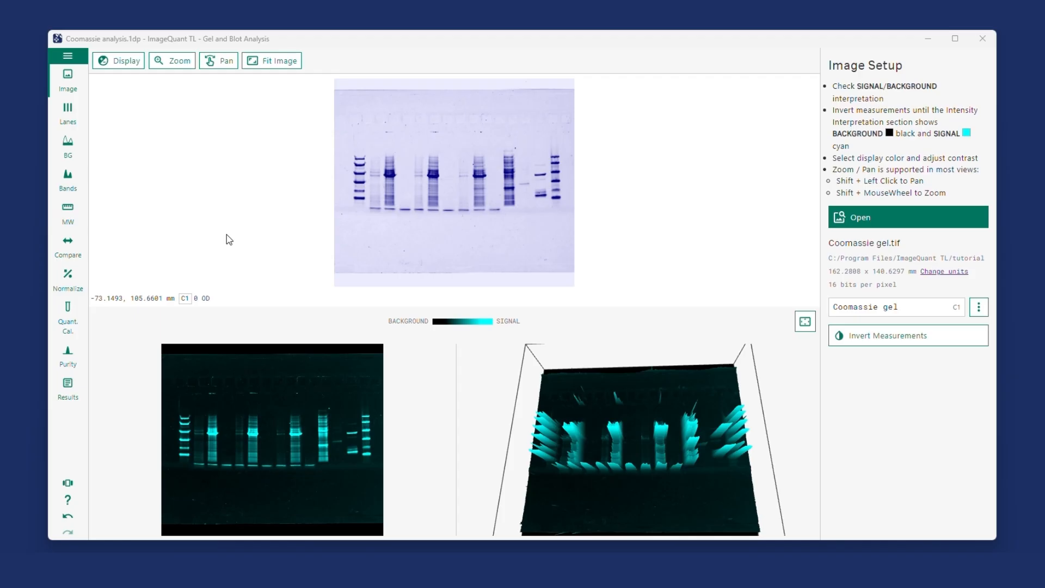
Look through the list of available tutorial images, keeping the current Coomassie analysis open.
{"action": "left_click", "coordinate": [66, 59]}
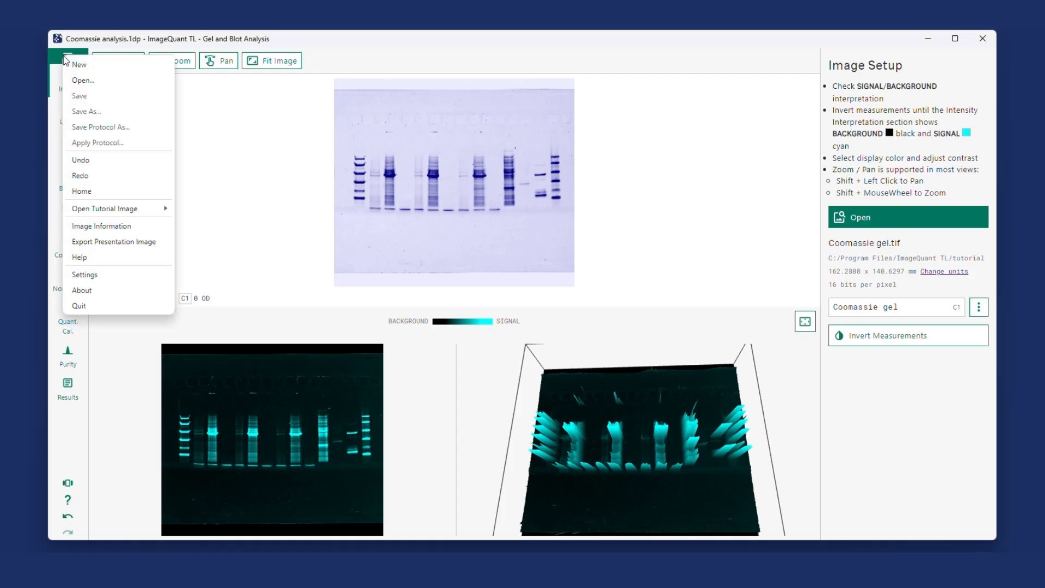
{"action": "mouse_move", "coordinate": [108, 211]}
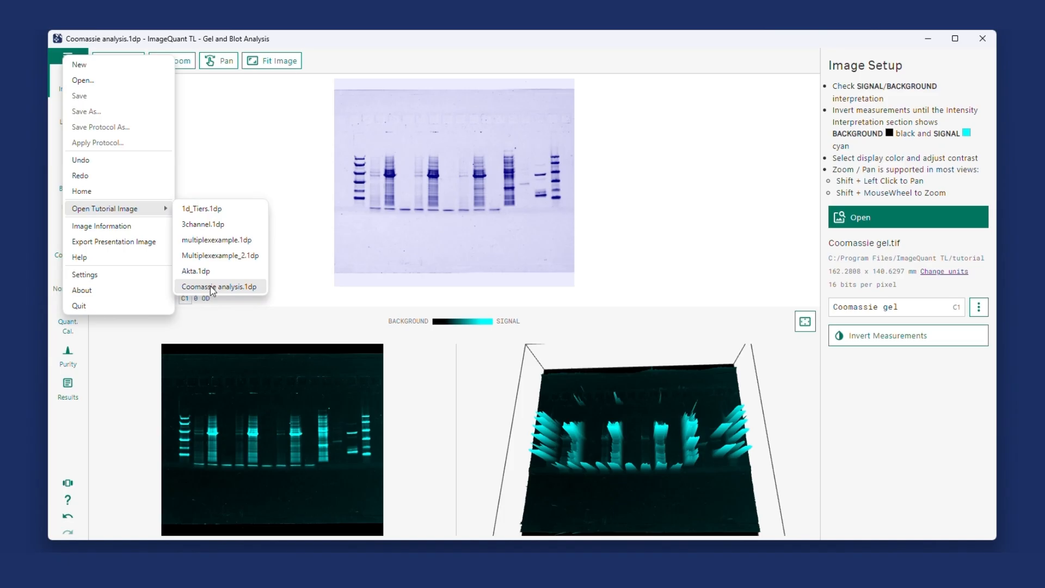
{"action": "left_click", "coordinate": [278, 163]}
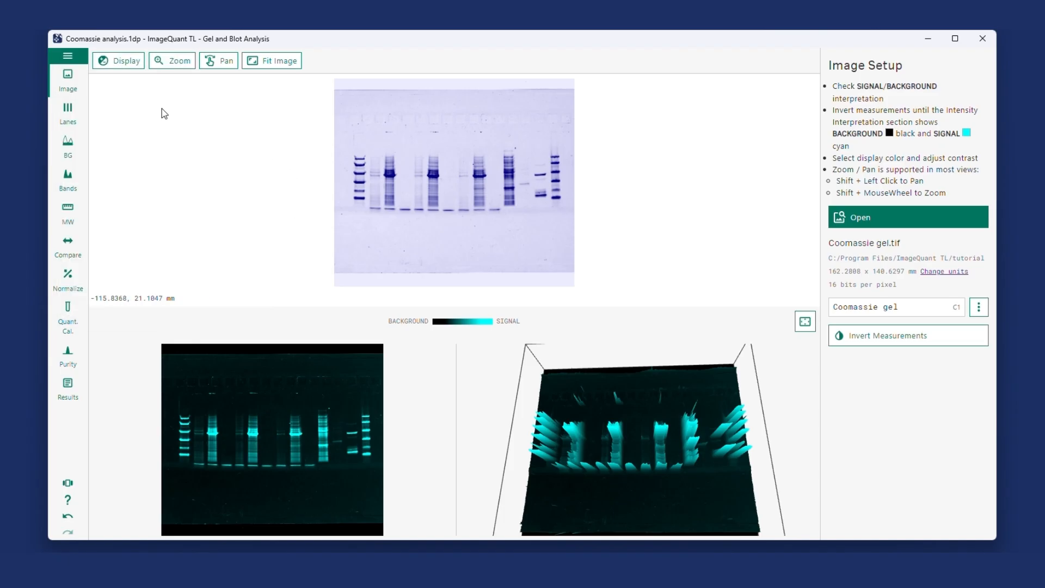
Review the gel image's display contrast settings and the available colour options without changing them.
{"action": "left_click", "coordinate": [127, 62]}
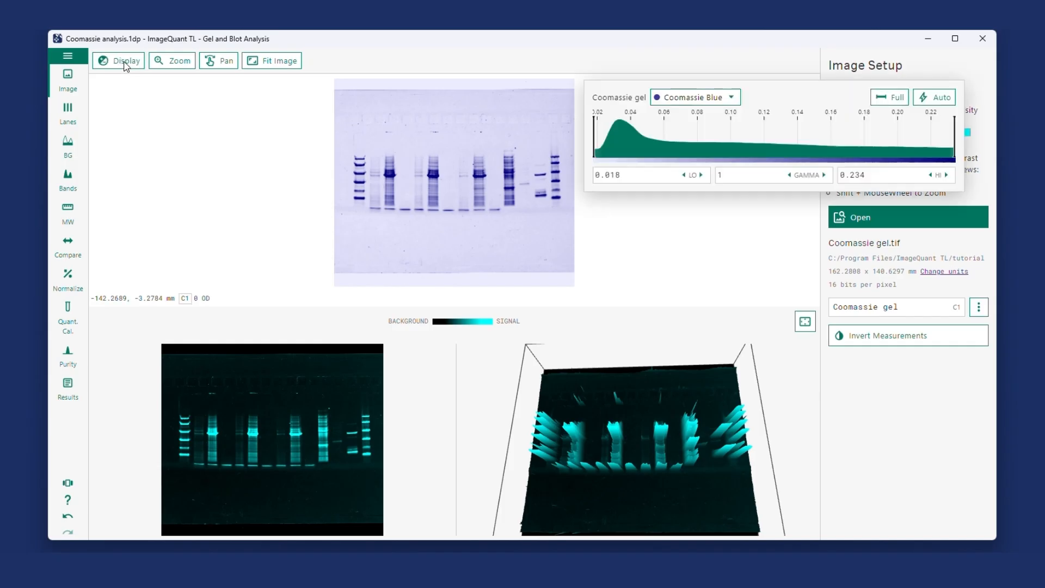
{"action": "left_click", "coordinate": [721, 103]}
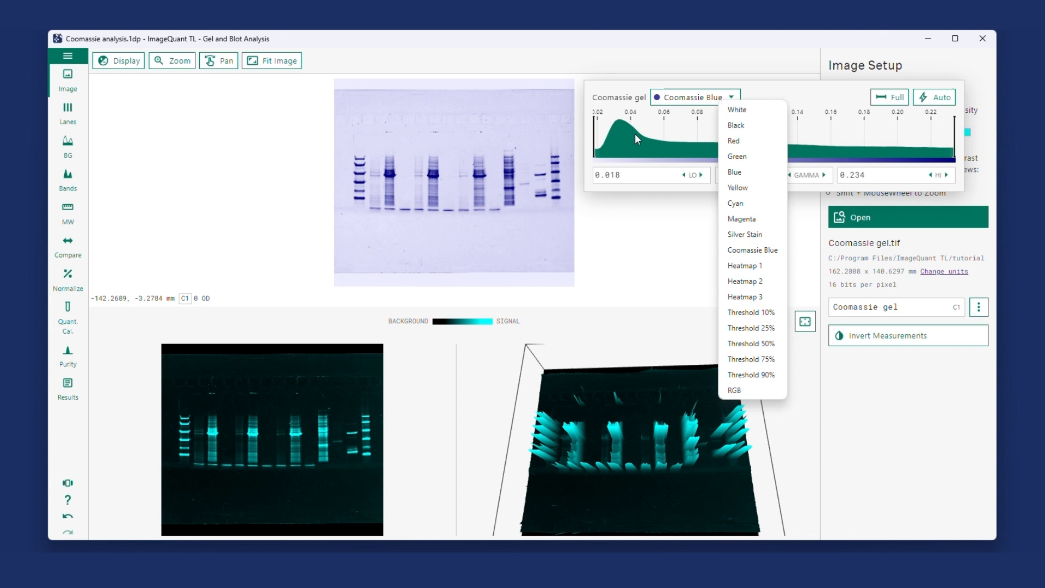
{"action": "left_click", "coordinate": [624, 255]}
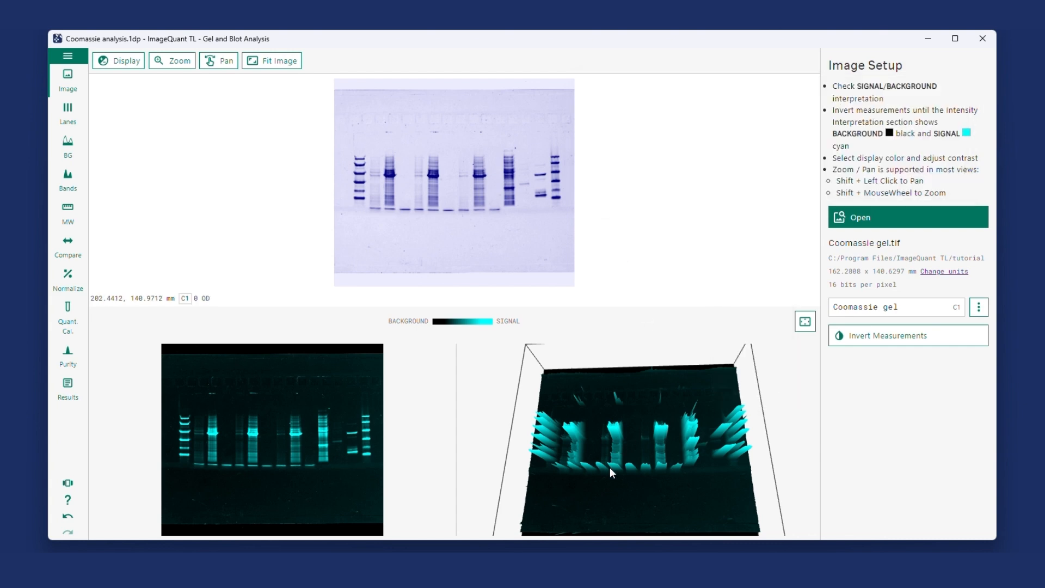
Inspect the gel's 3D intensity surface by rotating and enlarging it, and return to the normal image setup layout.
{"action": "mouse_move", "coordinate": [652, 465]}
{"action": "left_mouse_down"}
{"action": "mouse_move", "coordinate": [654, 453]}
{"action": "mouse_move", "coordinate": [659, 462]}
{"action": "left_mouse_up"}
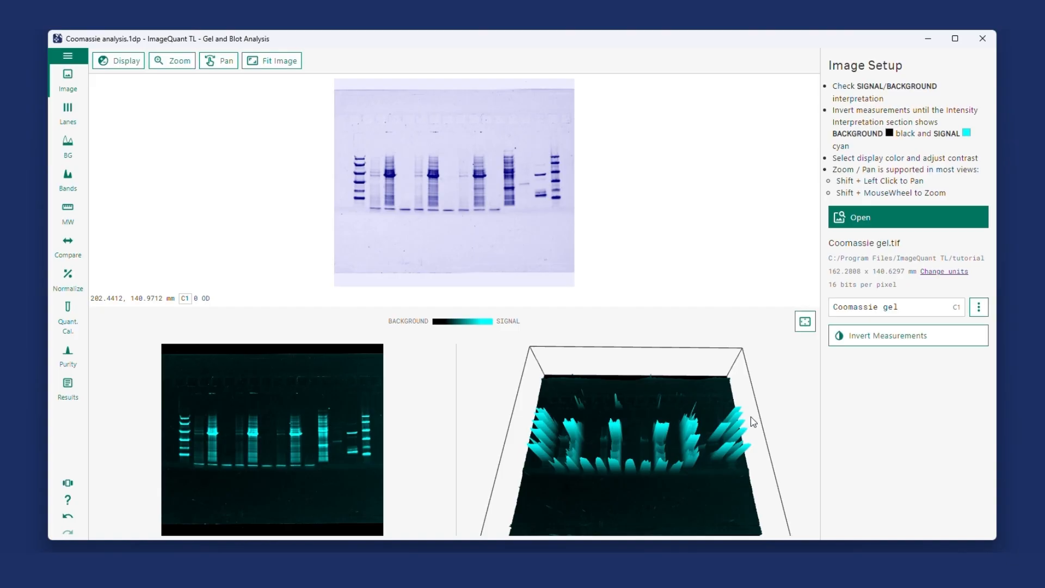
{"action": "left_click", "coordinate": [805, 322]}
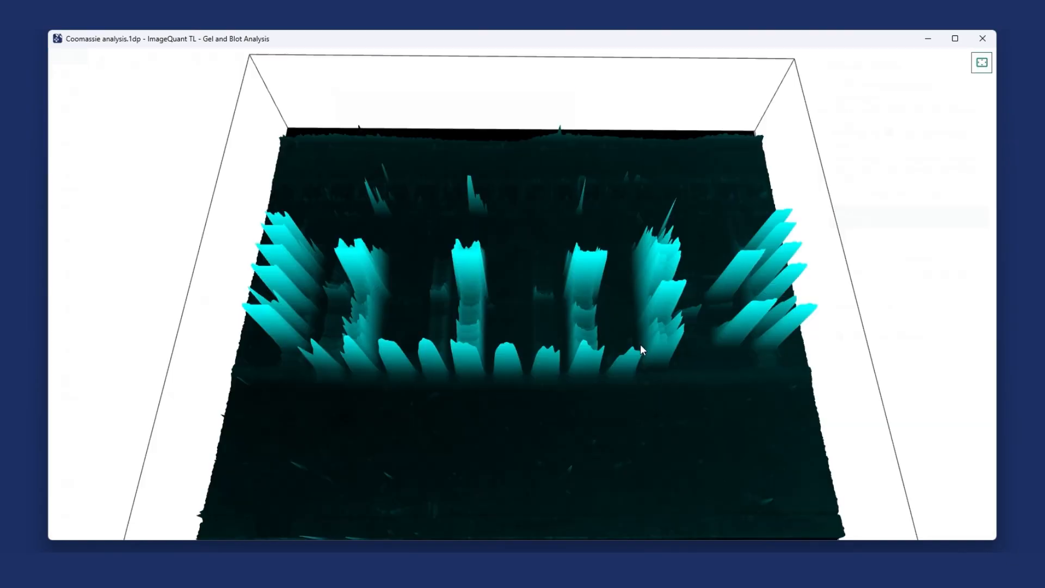
{"action": "scroll", "coordinate": [504, 348], "scroll_direction": "up", "scroll_amount": 5}
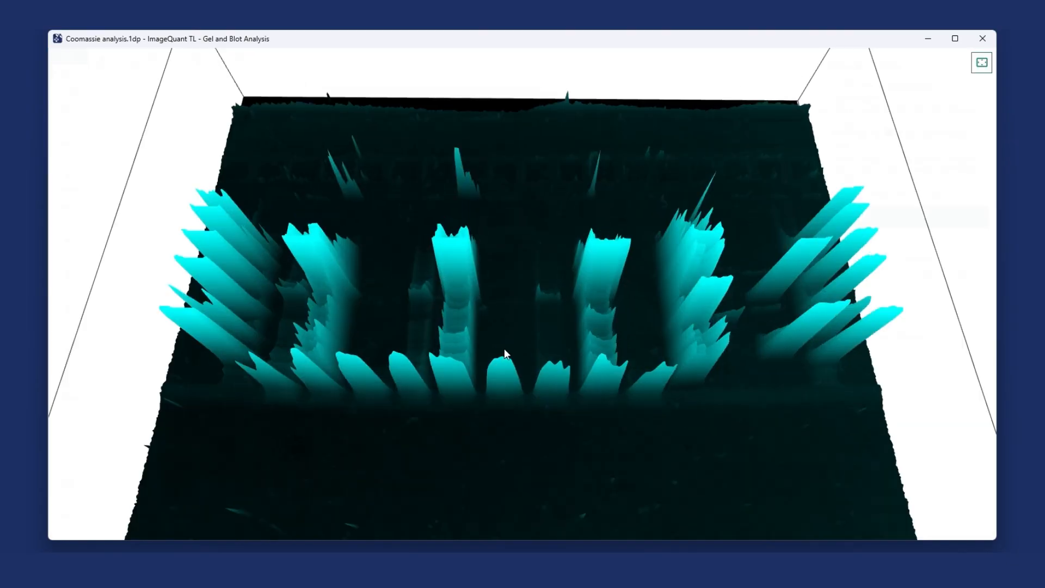
{"action": "scroll", "coordinate": [504, 349], "scroll_direction": "down", "scroll_amount": 3}
{"action": "mouse_move", "coordinate": [418, 262]}
{"action": "left_mouse_down"}
{"action": "mouse_move", "coordinate": [440, 277]}
{"action": "mouse_move", "coordinate": [416, 280]}
{"action": "left_mouse_up"}
{"action": "left_click_drag", "start_coordinate": [497, 325], "coordinate": [507, 372]}
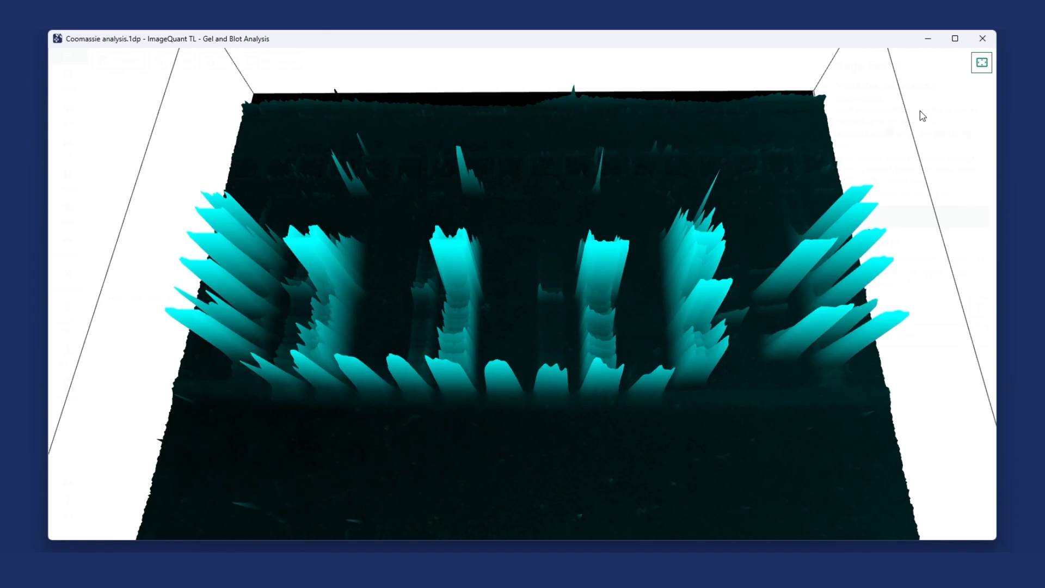
{"action": "left_click", "coordinate": [981, 62]}
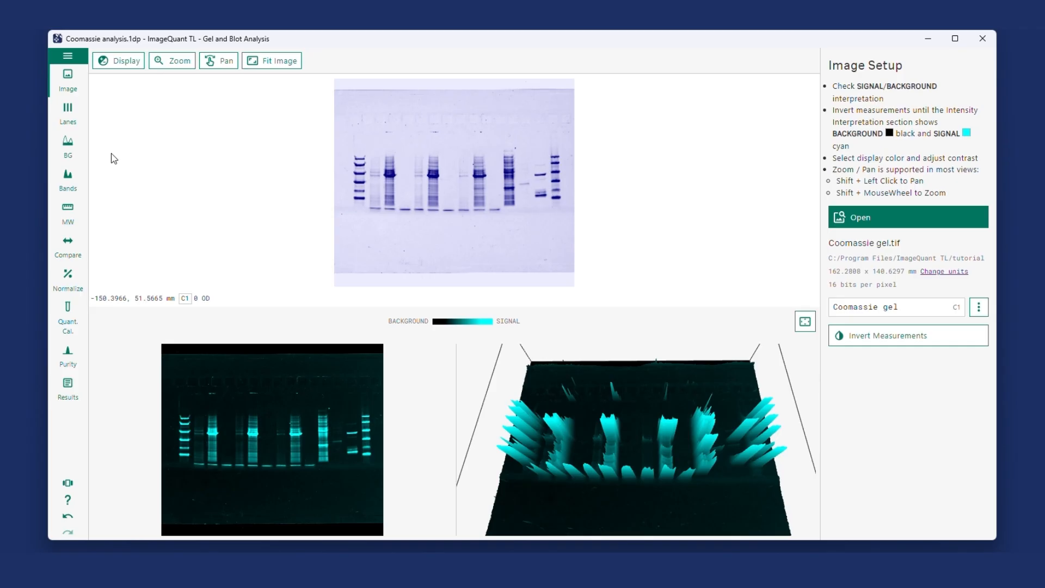
Review the gel's defined lanes and the background methods available for the lane profiles.
{"action": "left_click", "coordinate": [68, 111]}
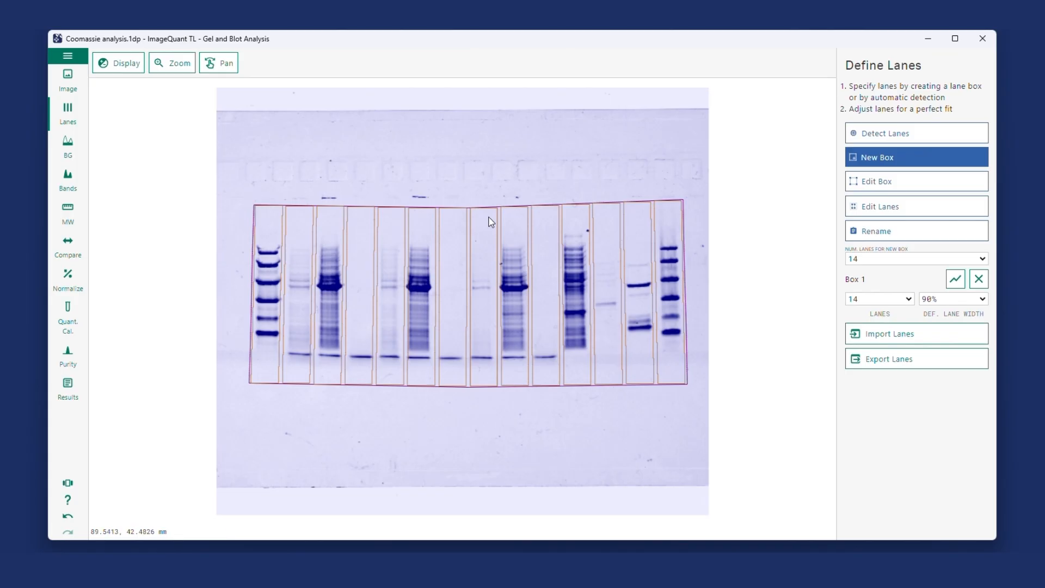
{"action": "left_click", "coordinate": [68, 142]}
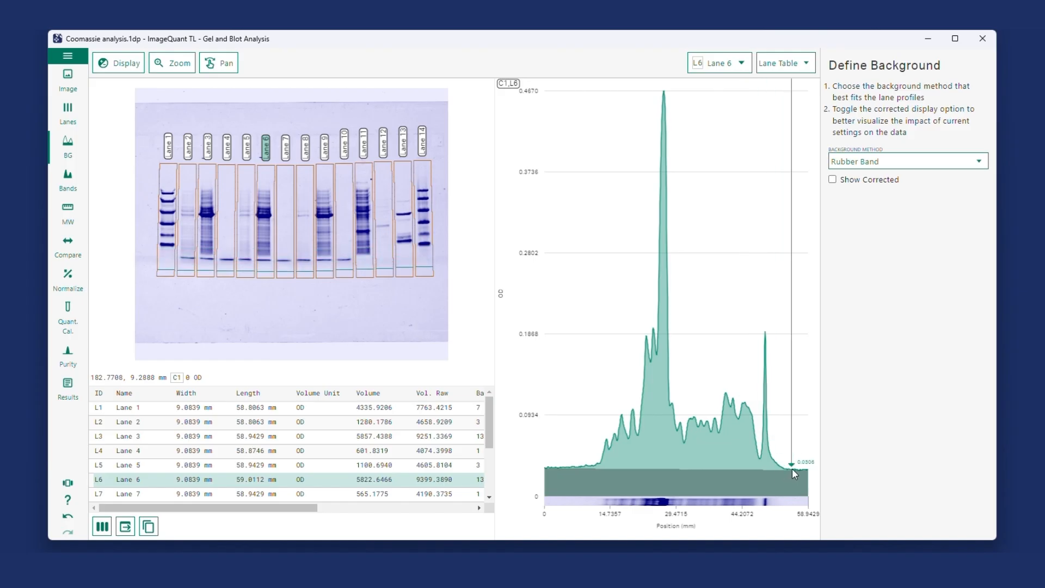
{"action": "left_click", "coordinate": [936, 165]}
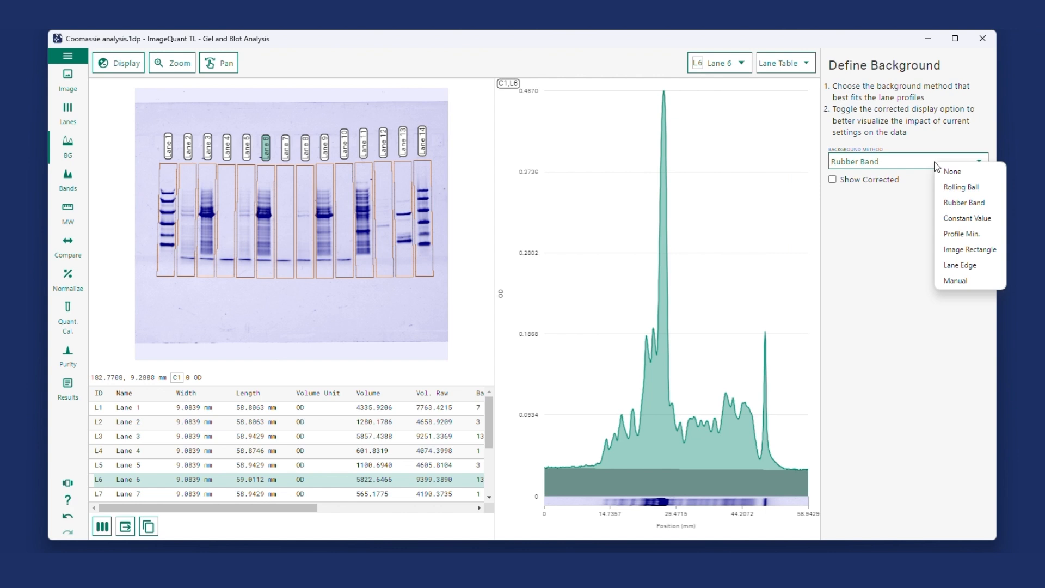
{"action": "left_click", "coordinate": [72, 179]}
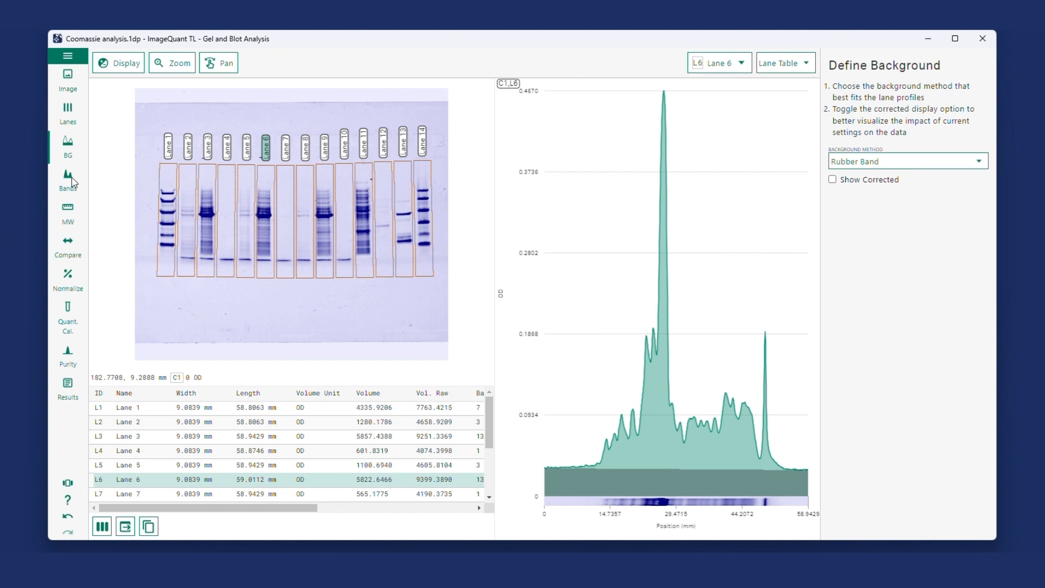
Review the detected bands and the molecular size definition for the gel.
{"action": "left_click", "coordinate": [70, 180]}
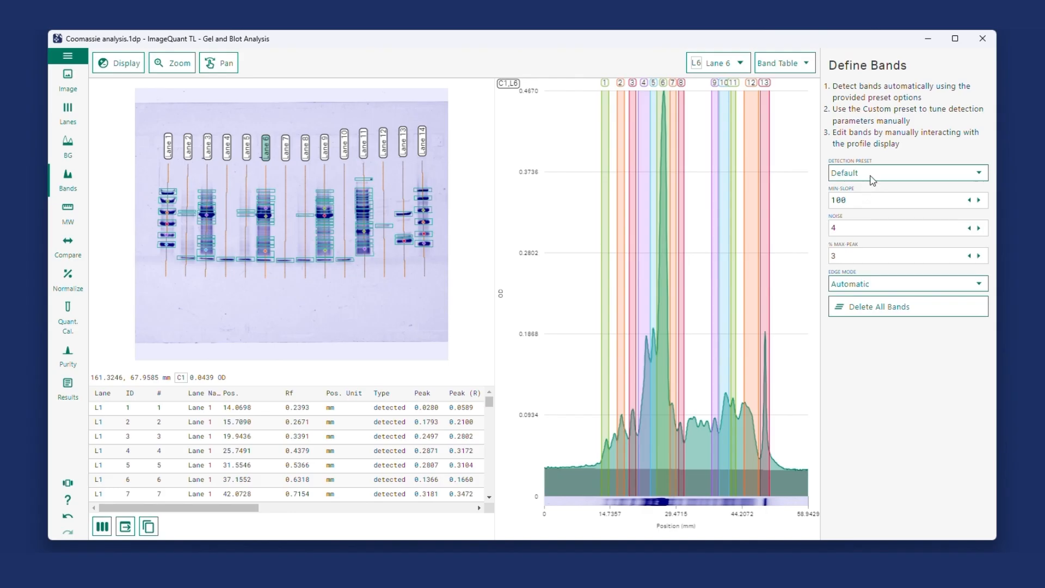
{"action": "left_click", "coordinate": [63, 220]}
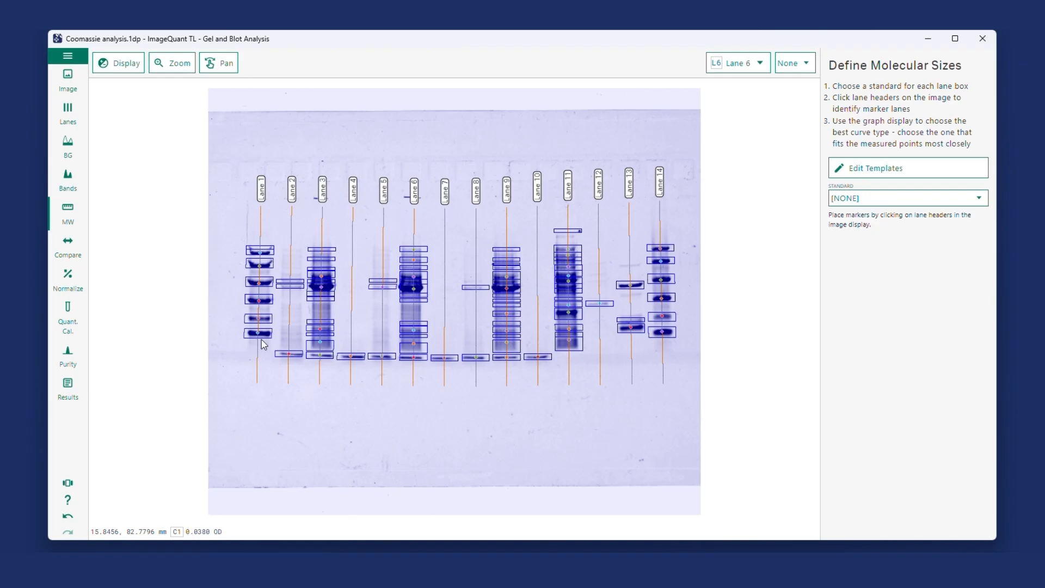
Open the lane comparison and examine the similarity matrix of the lanes.
{"action": "left_click", "coordinate": [67, 247]}
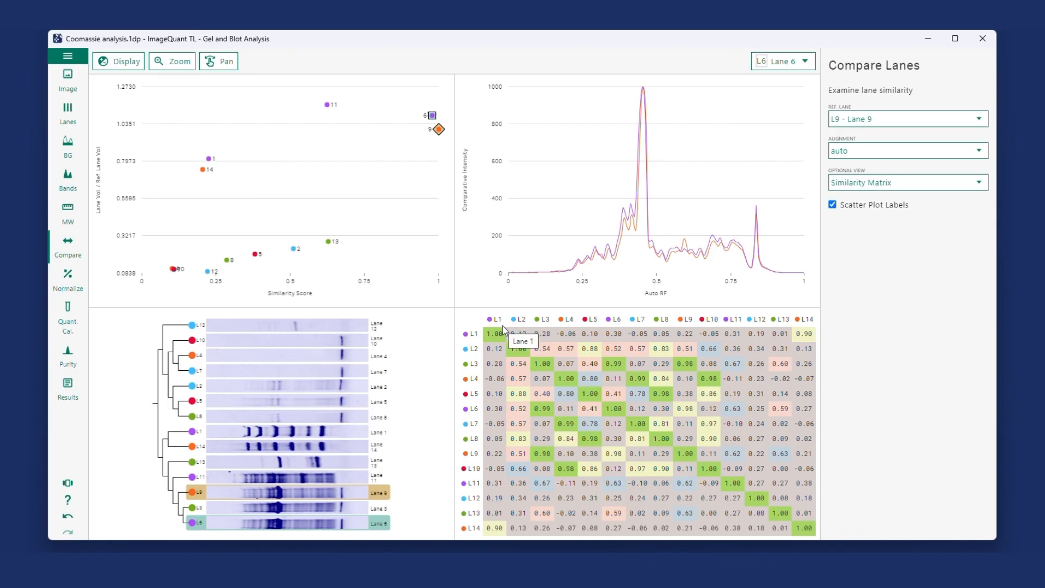
{"action": "mouse_move", "coordinate": [501, 340]}
{"action": "mouse_move", "coordinate": [691, 333]}
Select Lane 1 and Lane 13 for comparison and set Lane 1 as the reference lane.
{"action": "left_click", "coordinate": [806, 64]}
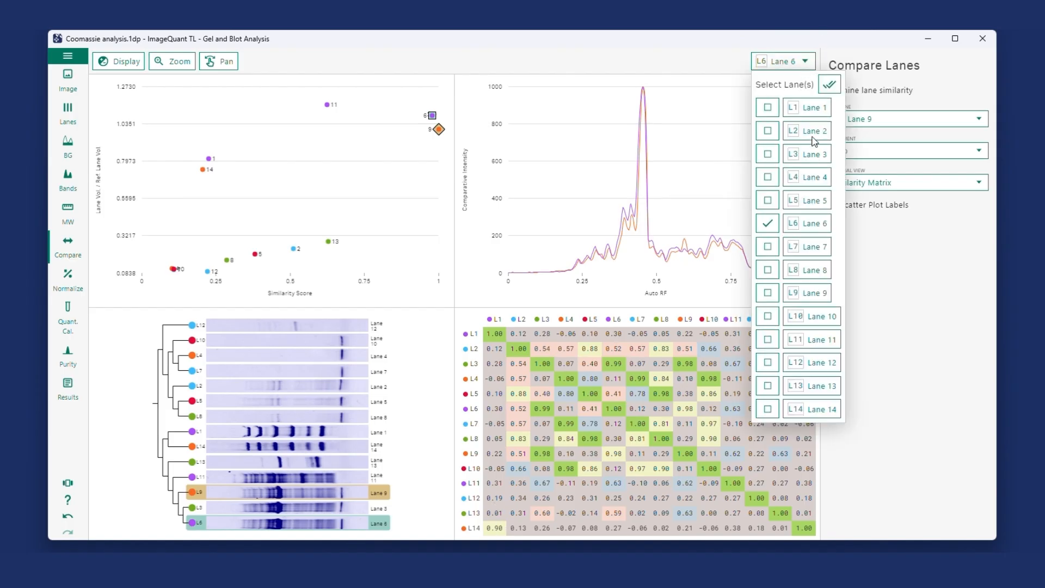
{"action": "left_click", "coordinate": [805, 107]}
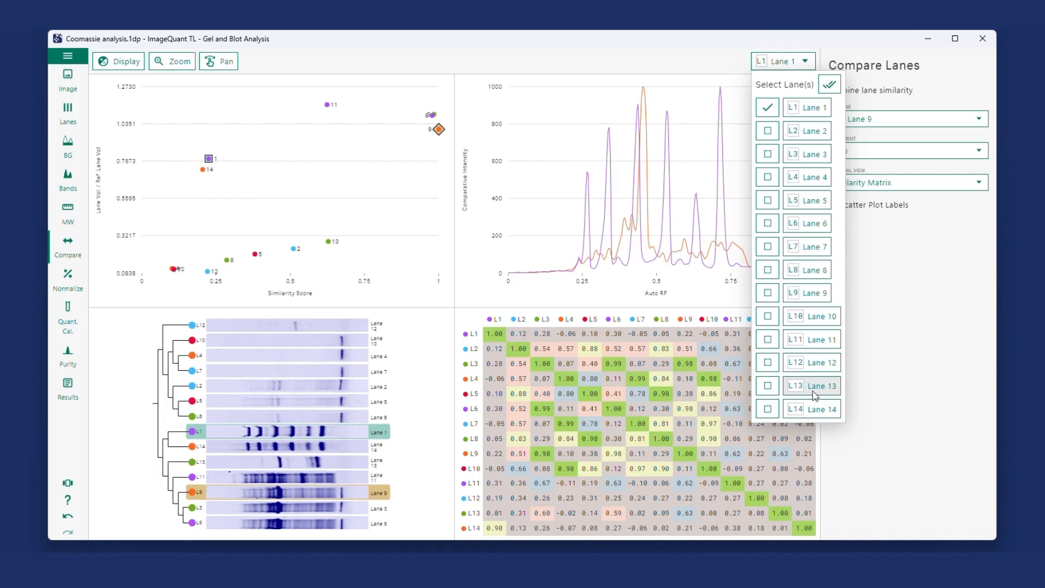
{"action": "left_click", "coordinate": [767, 386]}
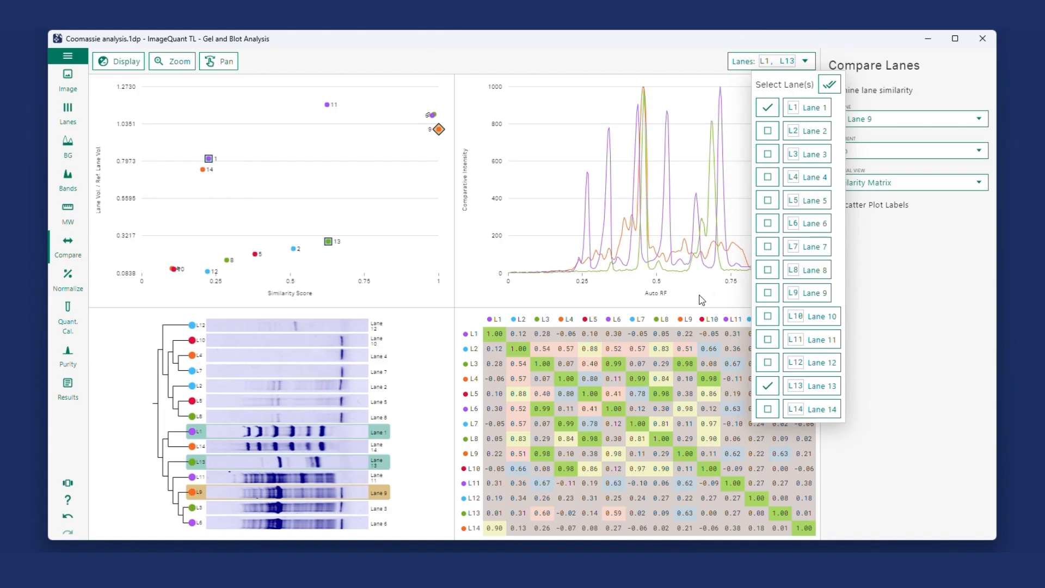
{"action": "left_click", "coordinate": [959, 234]}
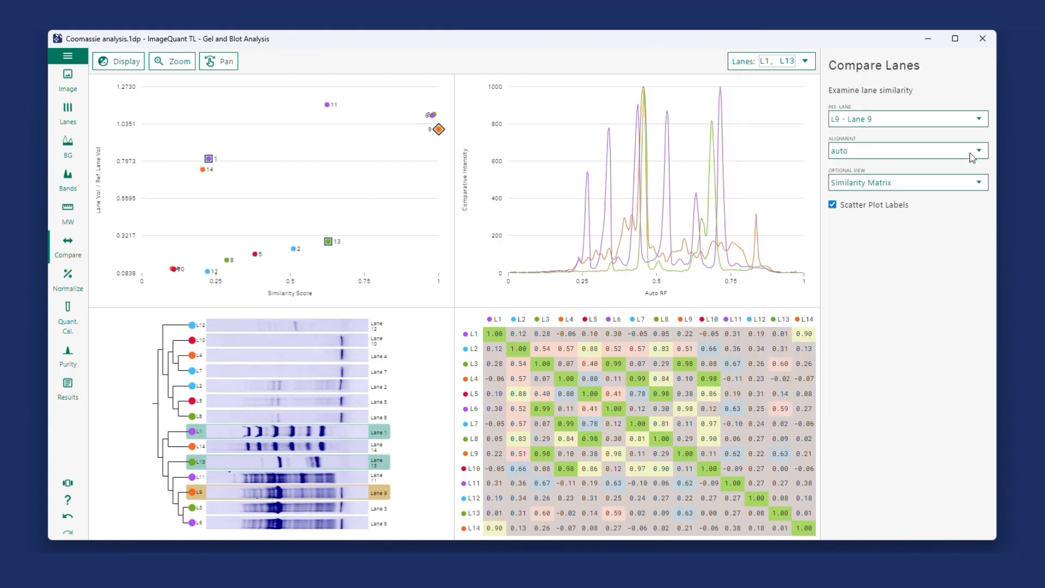
{"action": "left_click", "coordinate": [961, 117]}
{"action": "left_click", "coordinate": [979, 125]}
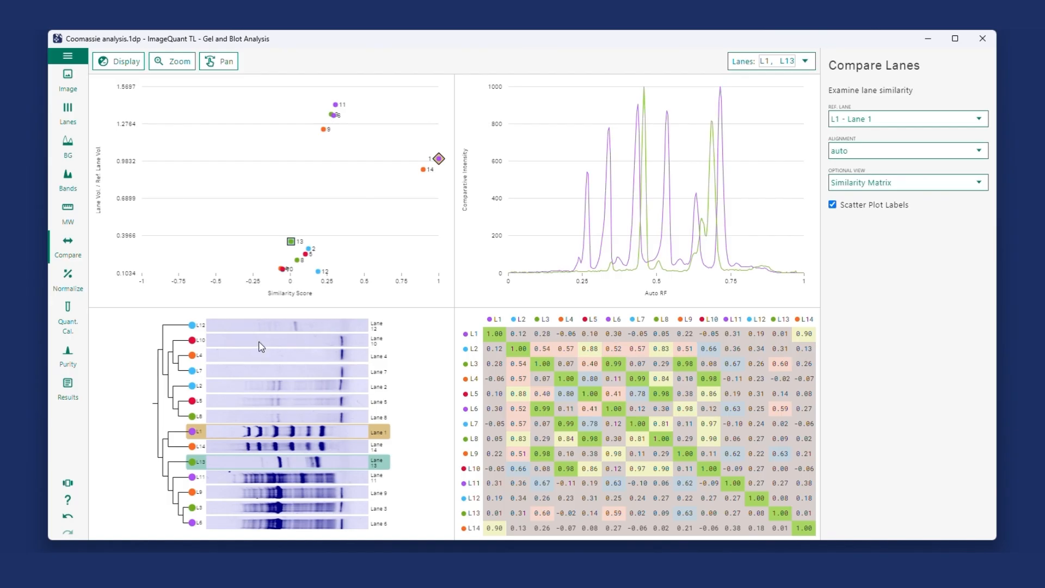
{"action": "left_click", "coordinate": [68, 76]}
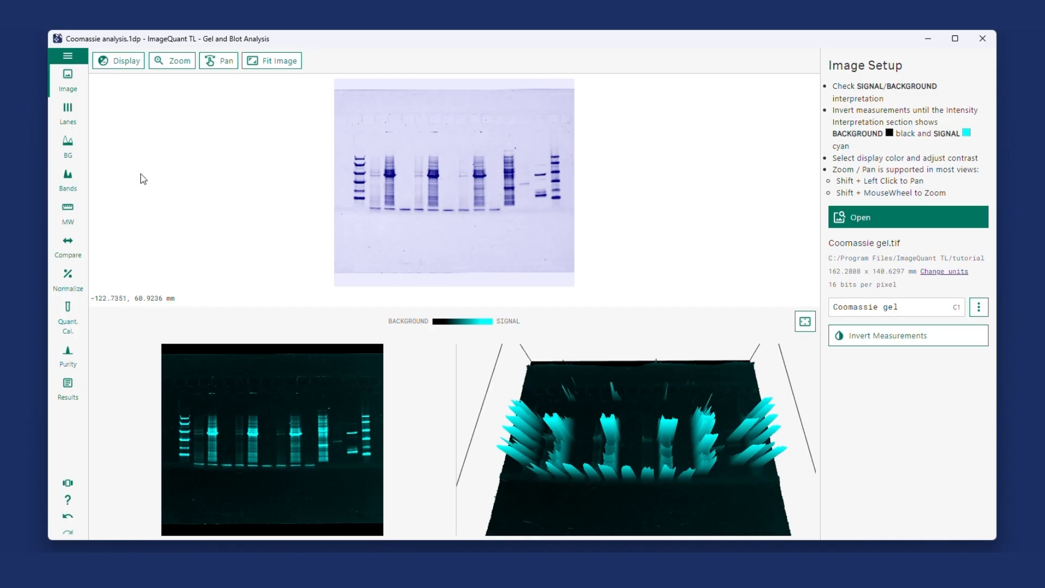
{"action": "left_click", "coordinate": [69, 243]}
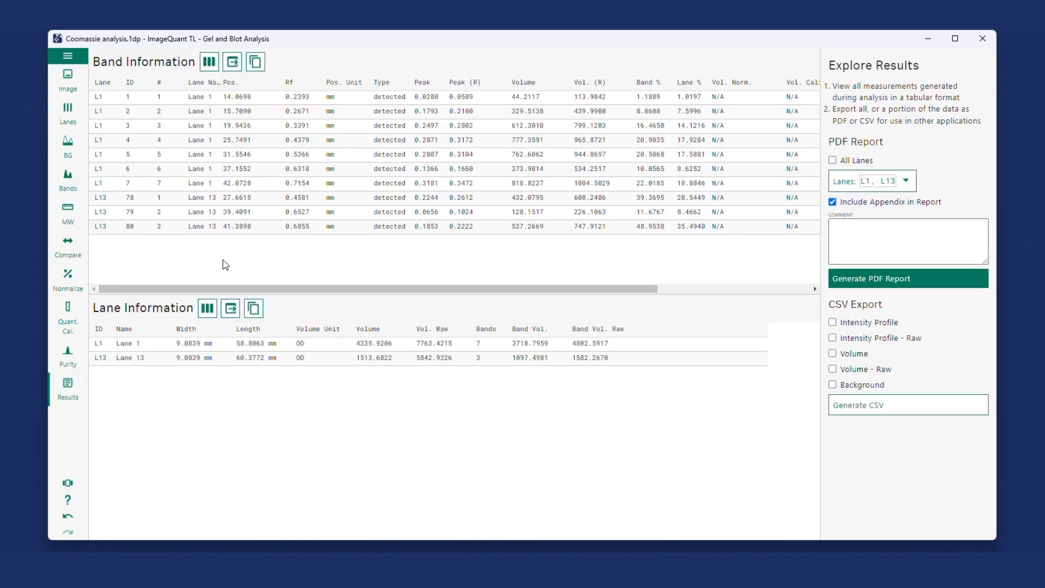
Copy the similarity matrix from the lane comparison to the clipboard.
{"action": "left_click", "coordinate": [66, 250]}
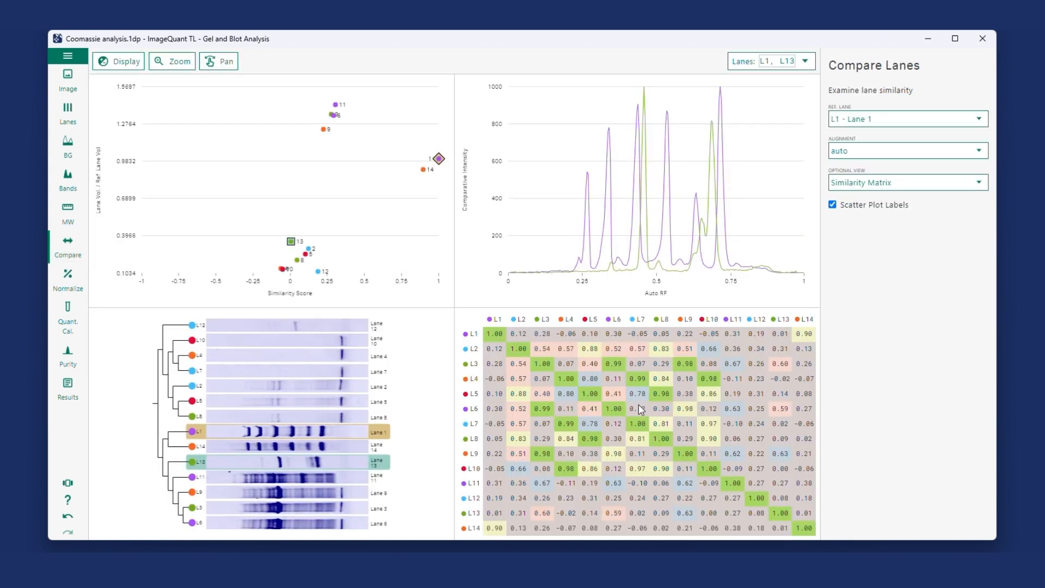
{"action": "right_click", "coordinate": [586, 399]}
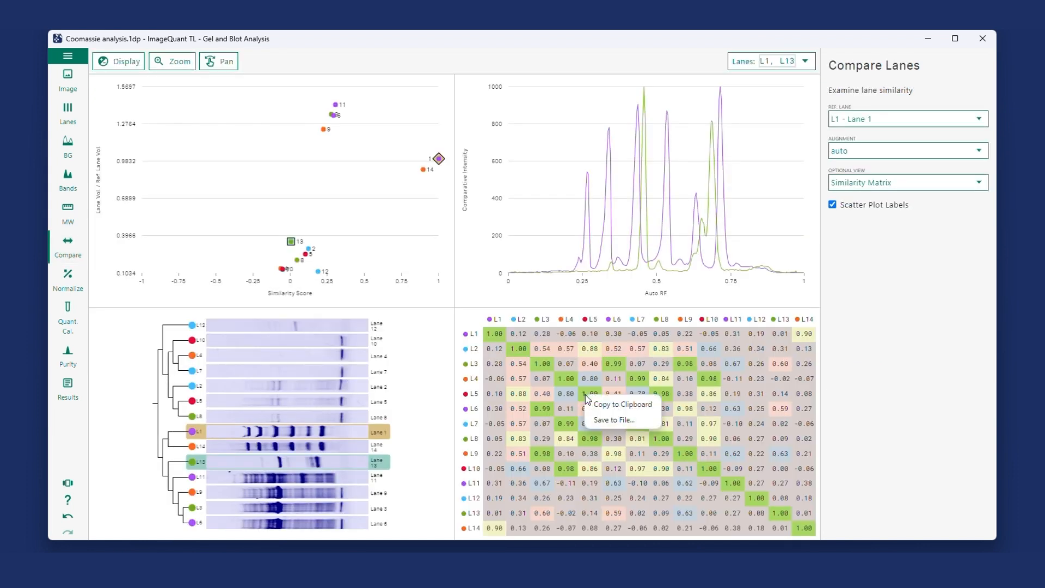
{"action": "left_click", "coordinate": [612, 406]}
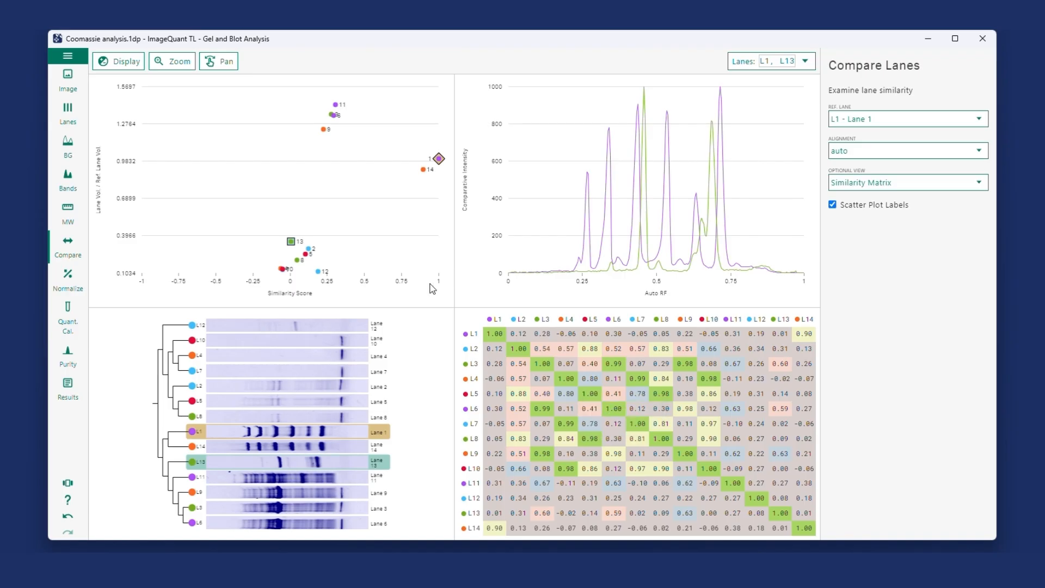